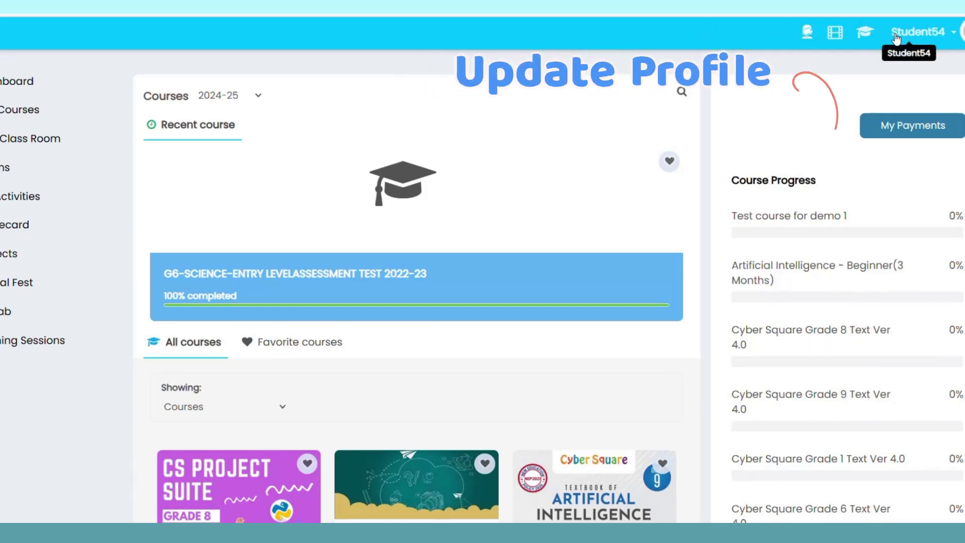
# - Open the student profile, check the Password tab, then go back to Account Details
pyautogui.click(938, 35)
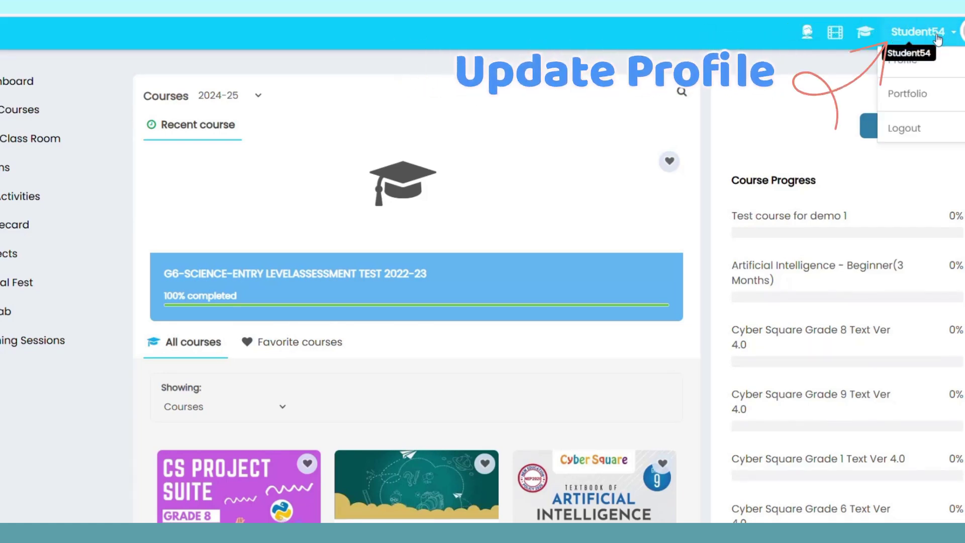
pyautogui.click(916, 60)
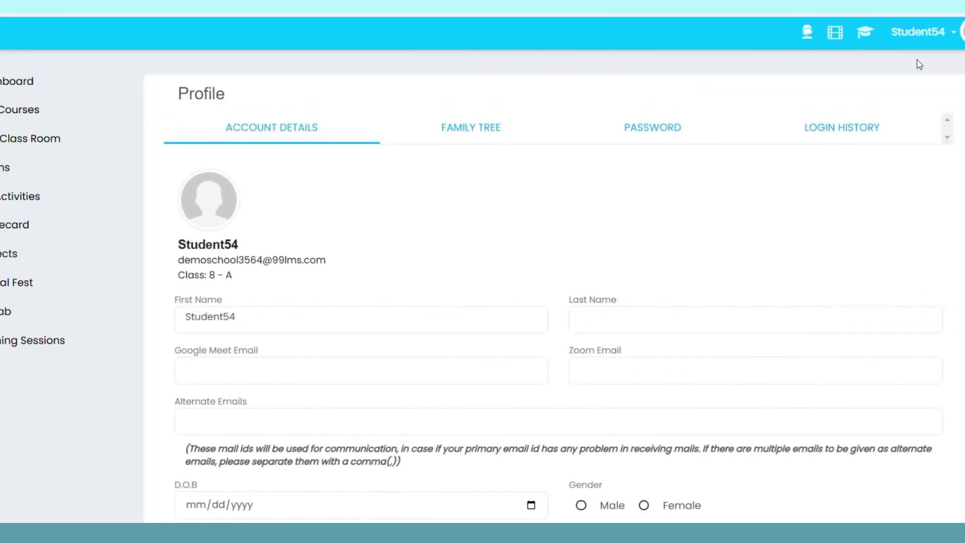
pyautogui.click(654, 129)
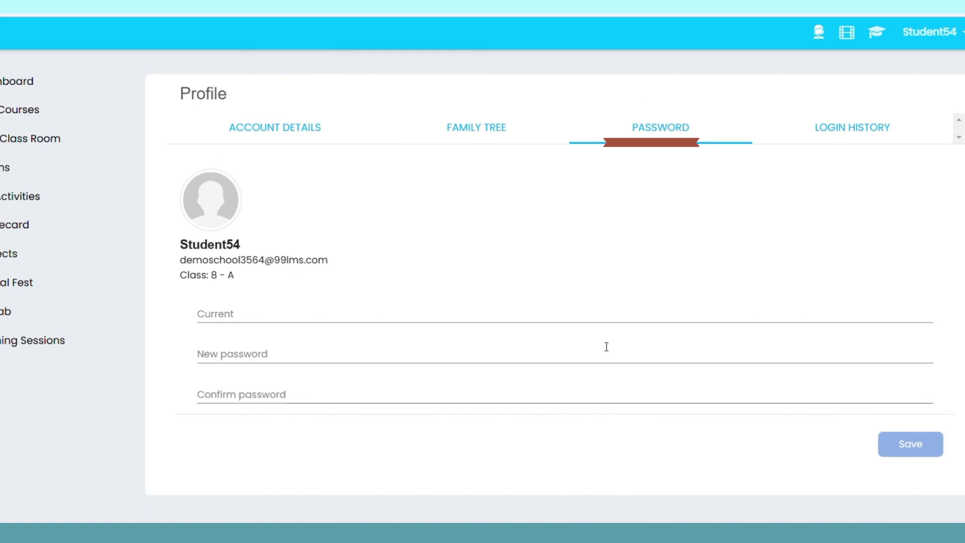
pyautogui.click(318, 134)
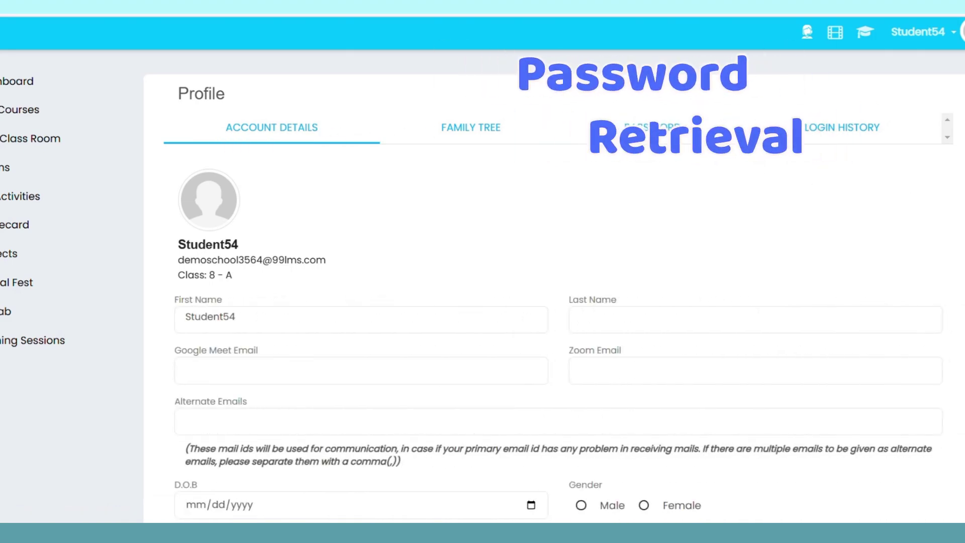
pyautogui.scroll(-1, 828, 204)
pyautogui.scroll(-2, 827, 235)
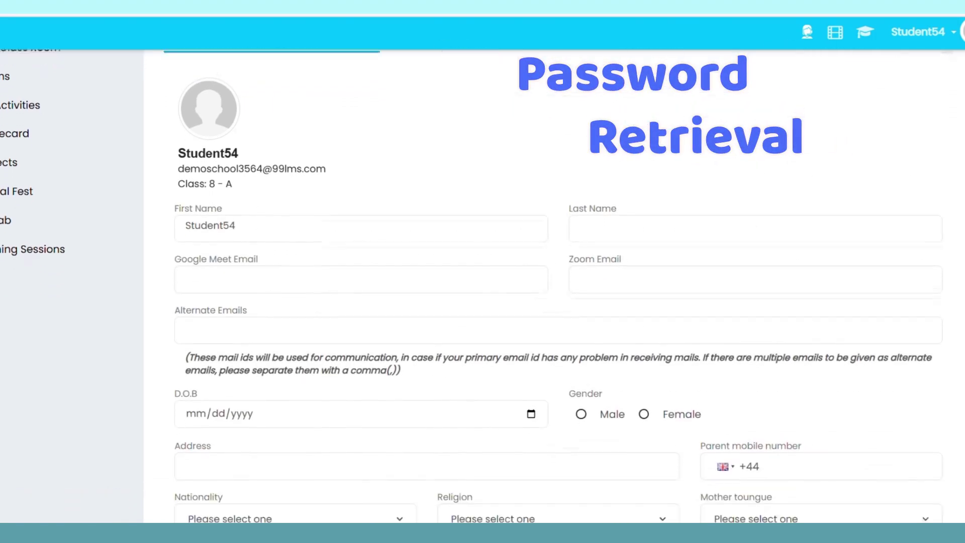
pyautogui.click(561, 324)
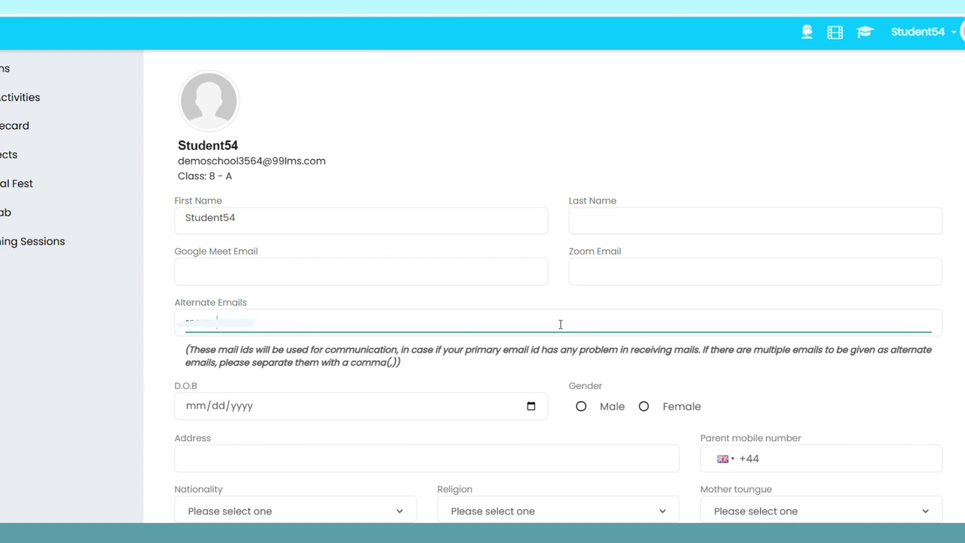
pyautogui.write('mail')
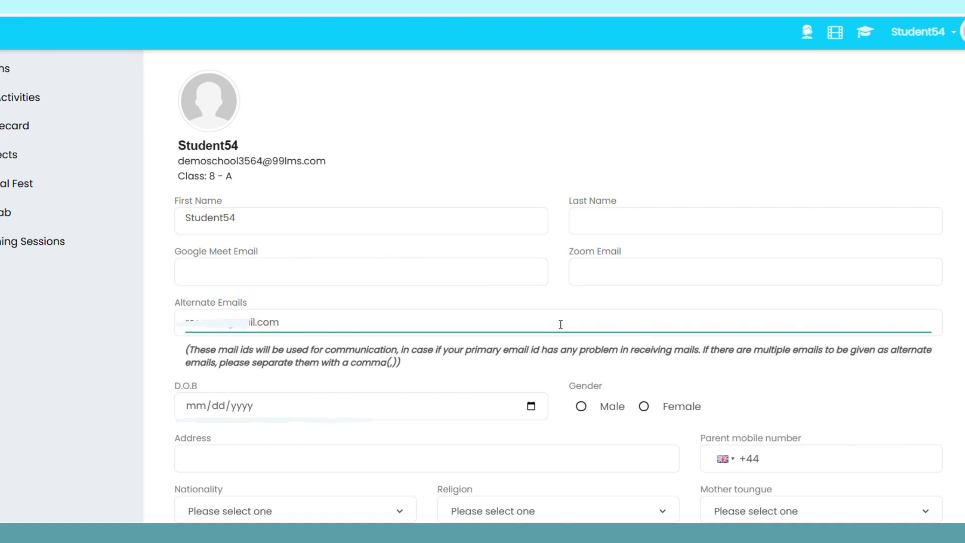
# - Change the profile avatar and save it
pyautogui.scroll(1, 217, 166)
pyautogui.click(211, 163)
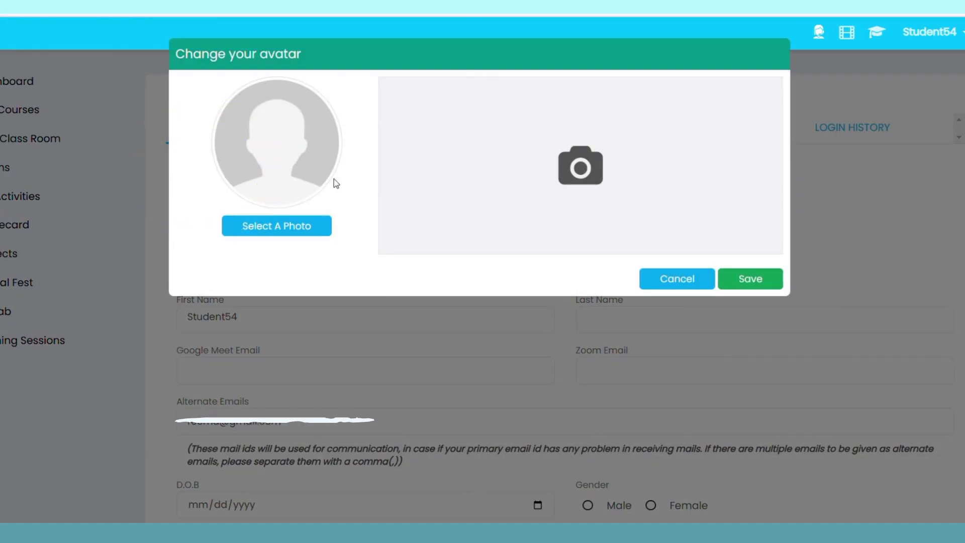
pyautogui.click(740, 279)
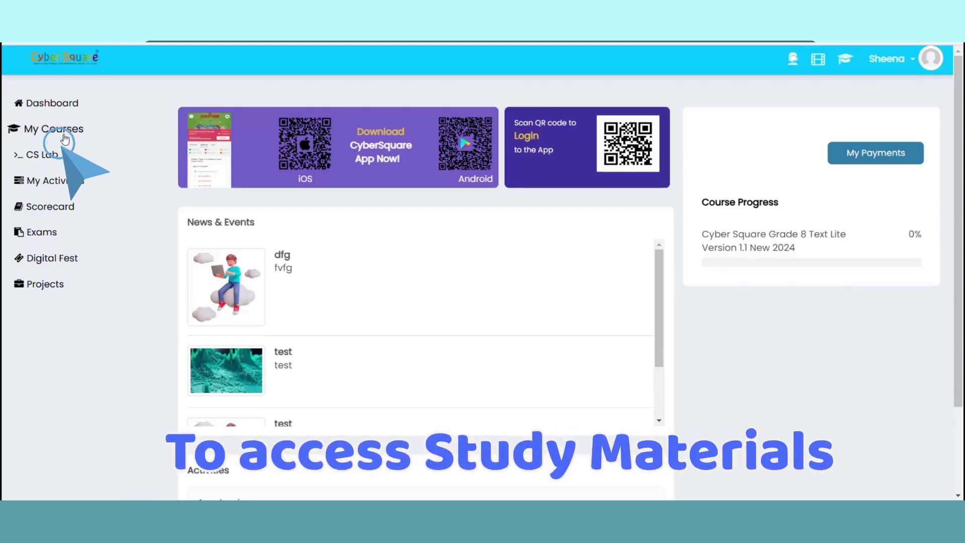
# - Open the Grade 8 Text Lite course from My Courses and start its study materials
pyautogui.click(65, 139)
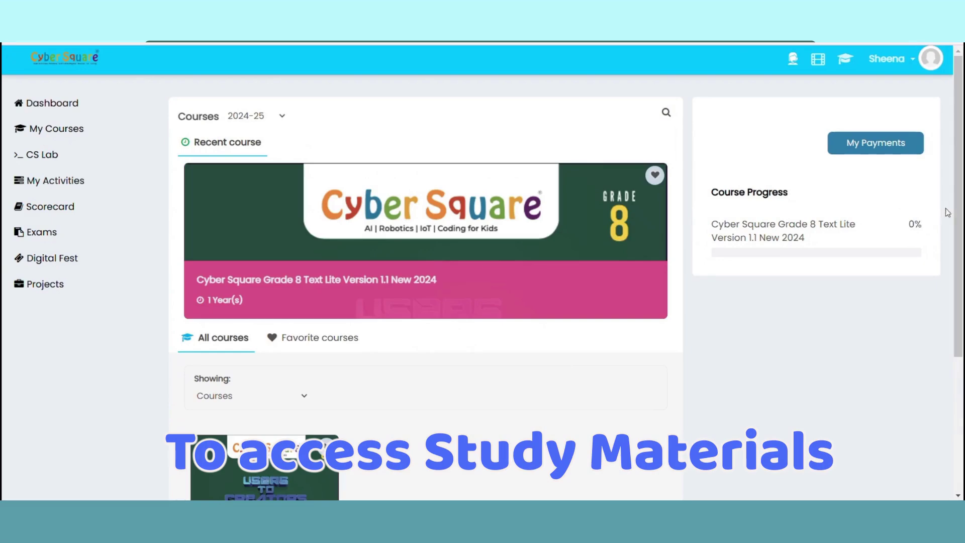
pyautogui.moveTo(959, 212); pyautogui.dragTo(959, 324)
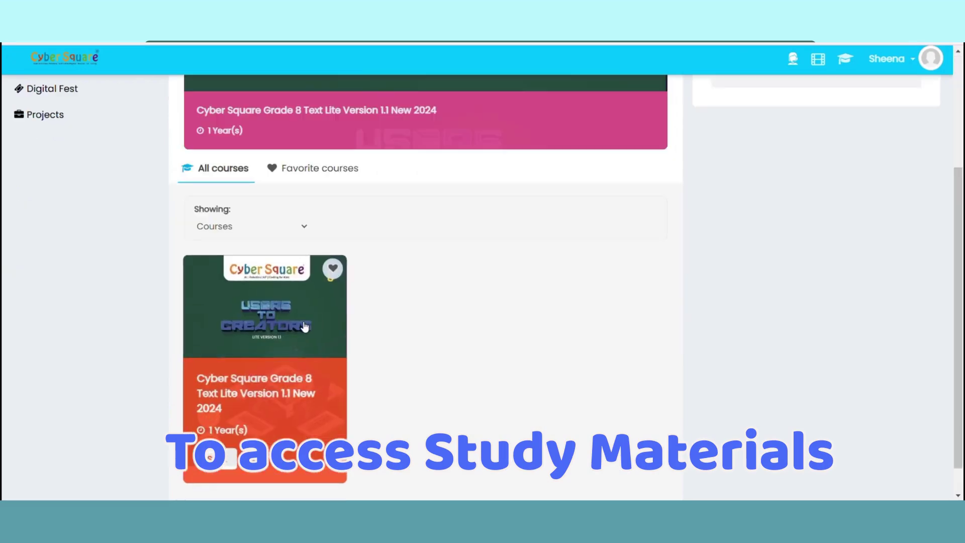
pyautogui.click(304, 327)
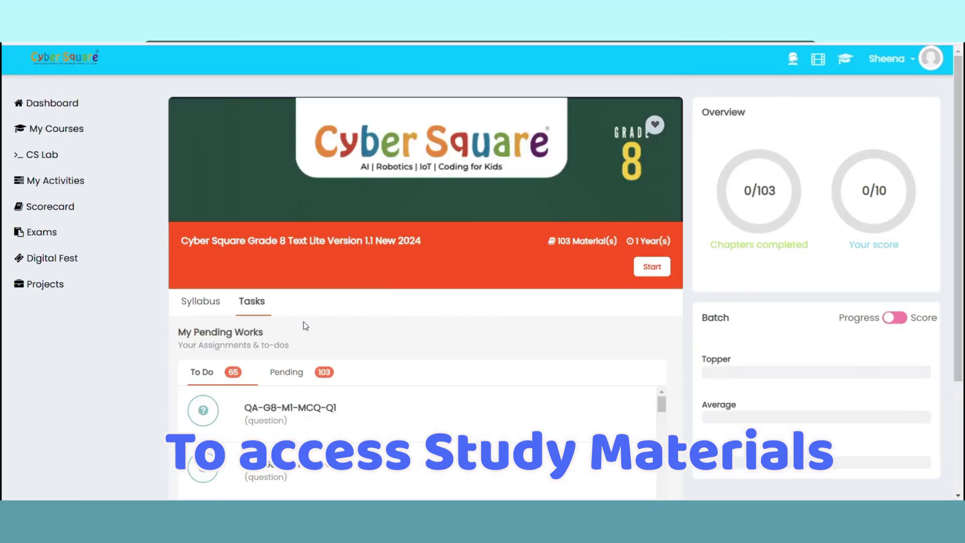
pyautogui.click(660, 273)
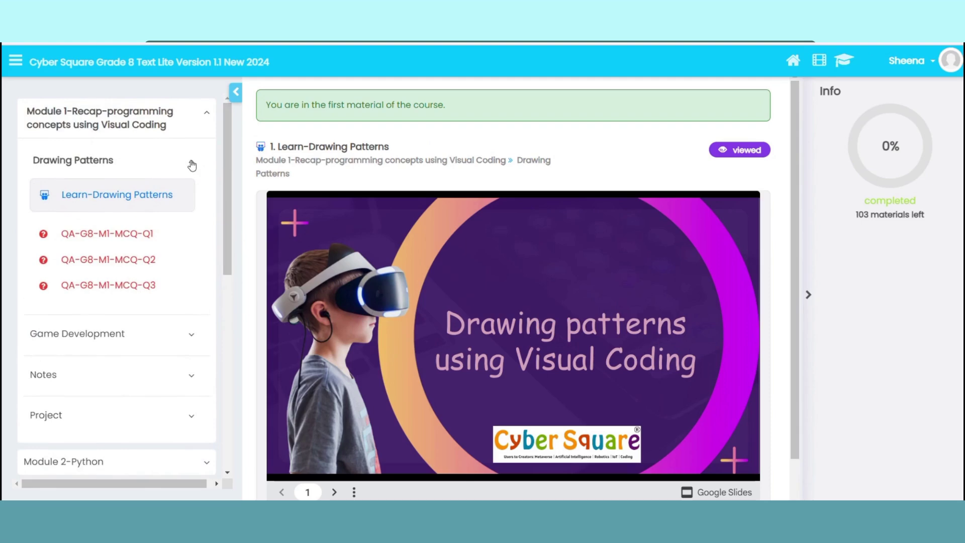
# - Page through the first lesson slides and open quiz question QA-G8-M1-MCQ-Q1
pyautogui.click(191, 161)
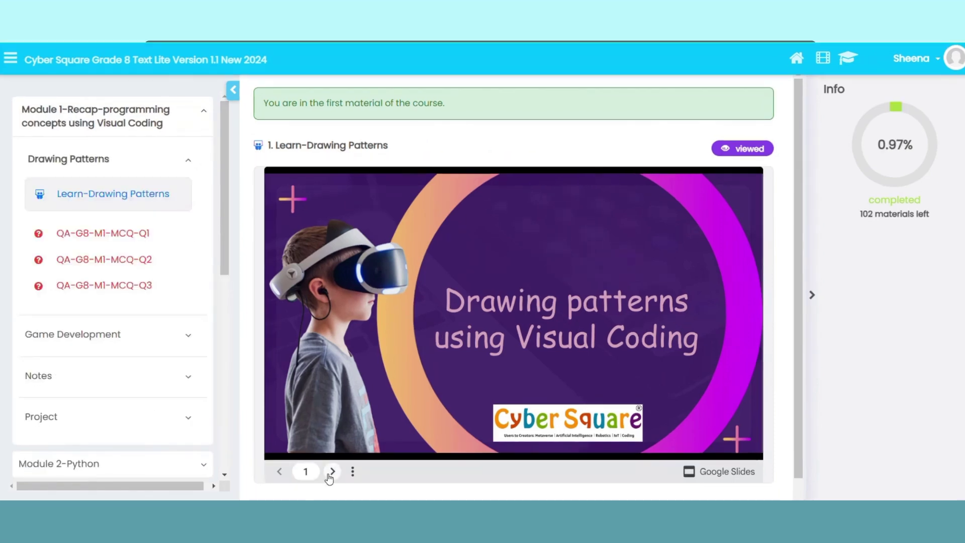
pyautogui.click(332, 473)
pyautogui.click(331, 472)
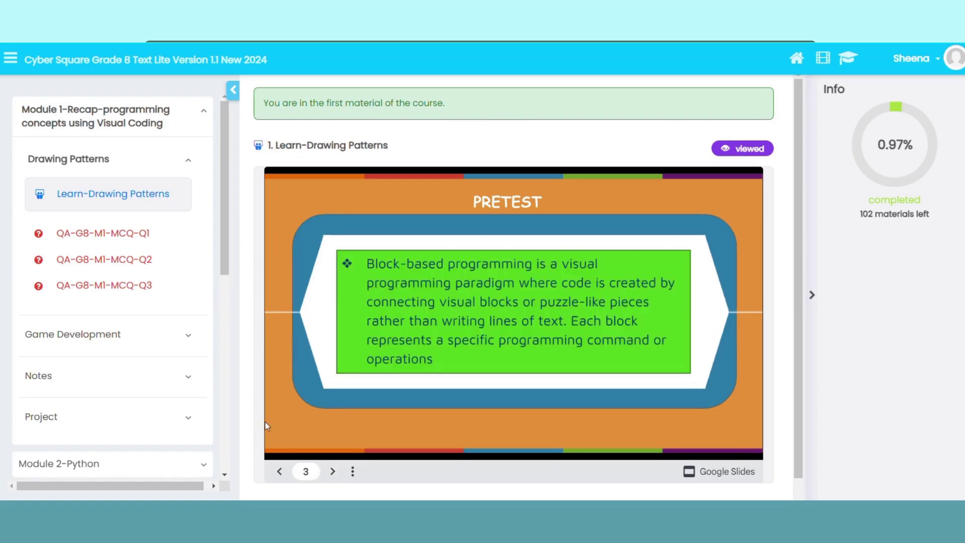
pyautogui.click(116, 238)
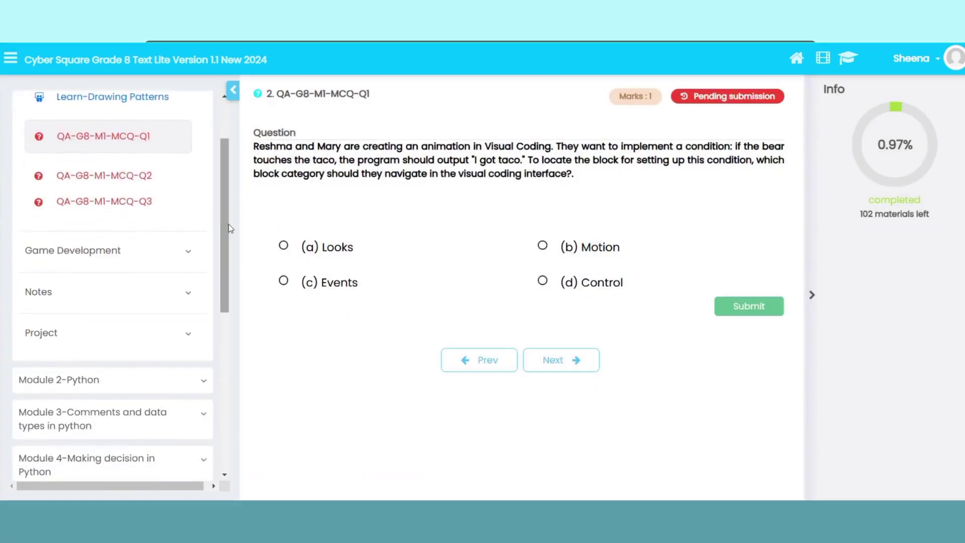
pyautogui.moveTo(231, 228)
pyautogui.mouseDown()
pyautogui.moveTo(220, 322)
pyautogui.moveTo(232, 184)
pyautogui.mouseUp()
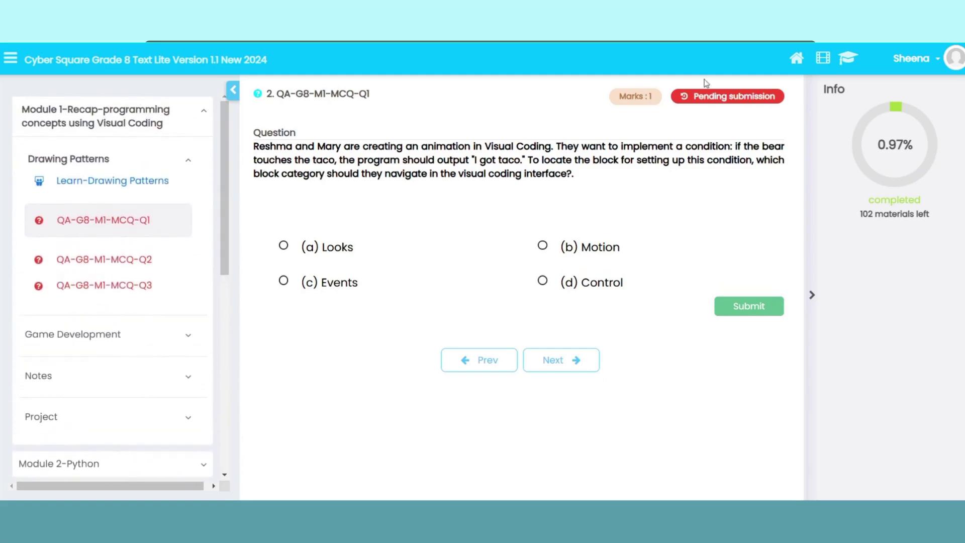
# - Return to the dashboard and scroll down to the CS Lab Visual Coding cards
pyautogui.click(796, 59)
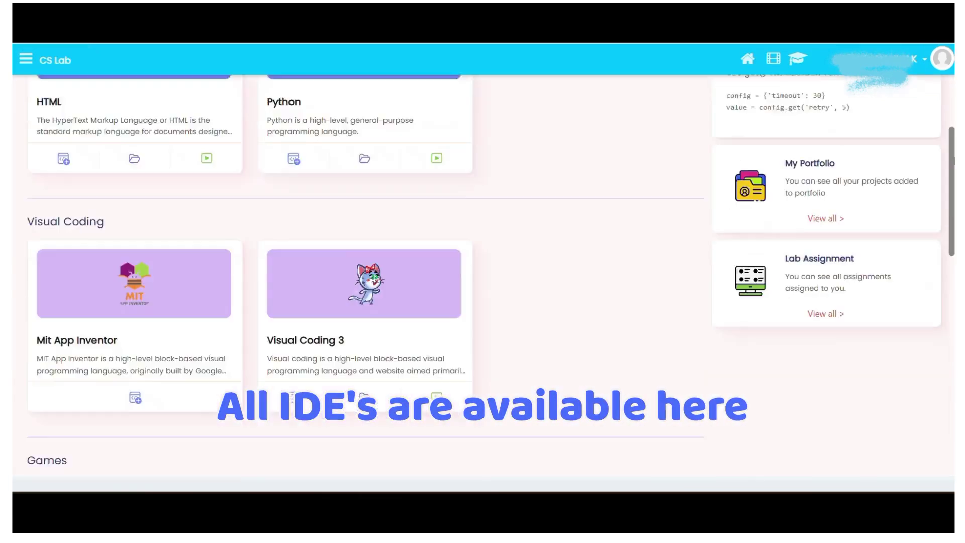
pyautogui.scroll(-1, 482, 277)
pyautogui.scroll(-1, 483, 277)
pyautogui.scroll(-1, 483, 276)
pyautogui.scroll(-1, 483, 276)
pyautogui.scroll(-1, 483, 276)
pyautogui.scroll(-1, 482, 276)
# - Try a new Visual Coding 3 project, then view its saved projects, Maze and Catch and Win
pyautogui.click(524, 372)
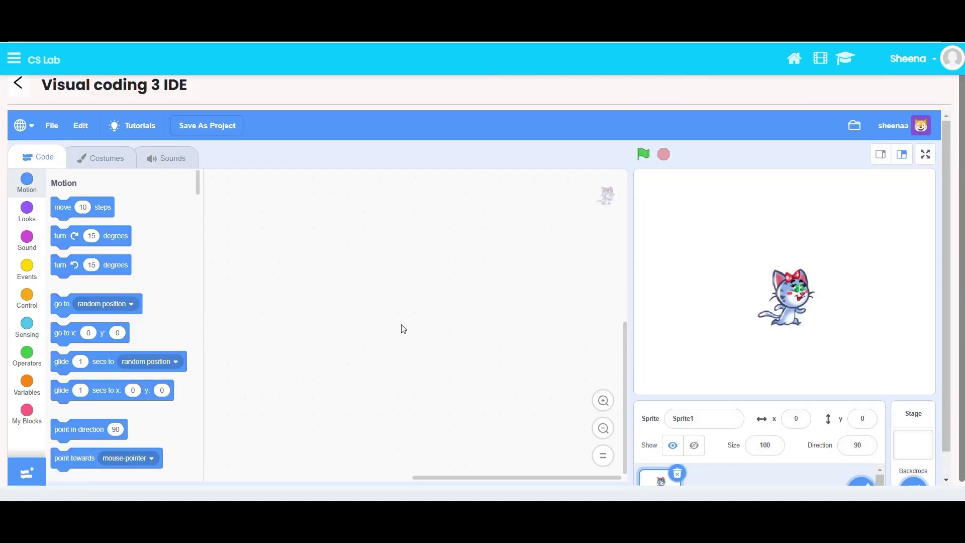
pyautogui.click(17, 87)
pyautogui.click(596, 325)
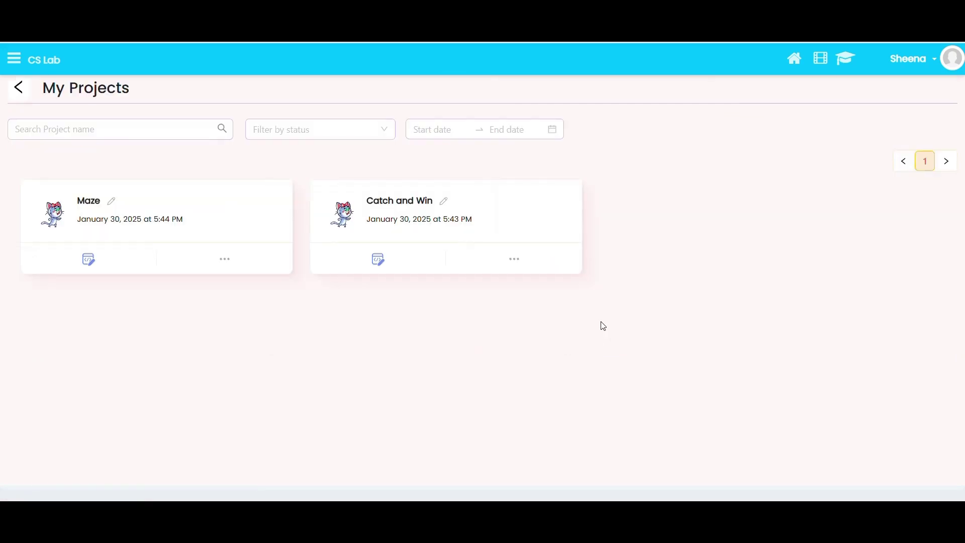
# - Play the Visual Coding 3 tutorial video, then start the HTML Form lab assignment
pyautogui.click(671, 322)
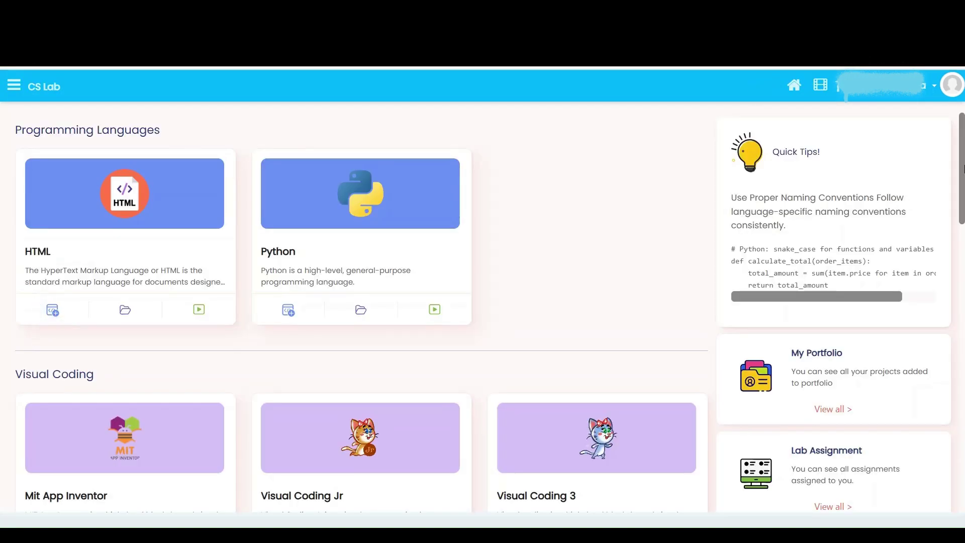
pyautogui.moveTo(963, 169); pyautogui.dragTo(963, 241)
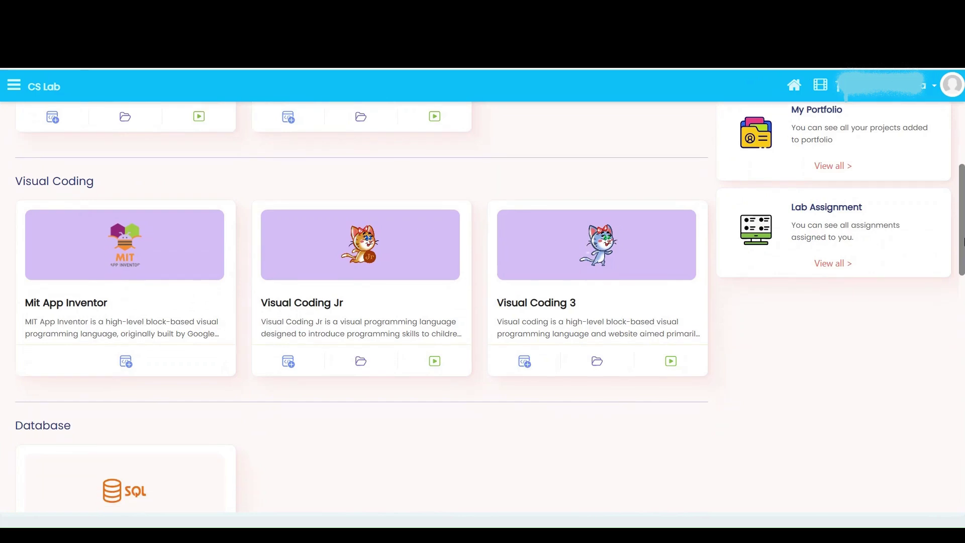
pyautogui.click(836, 261)
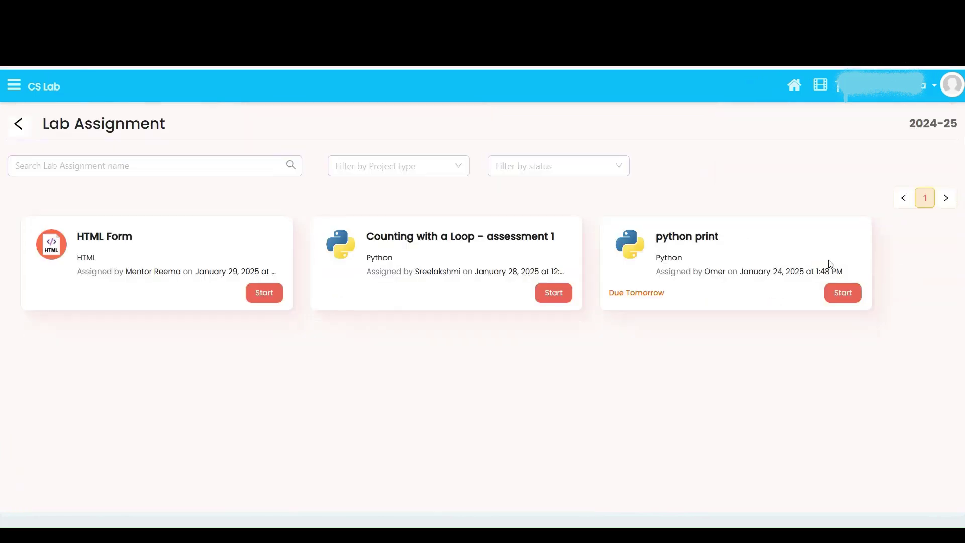
pyautogui.click(263, 295)
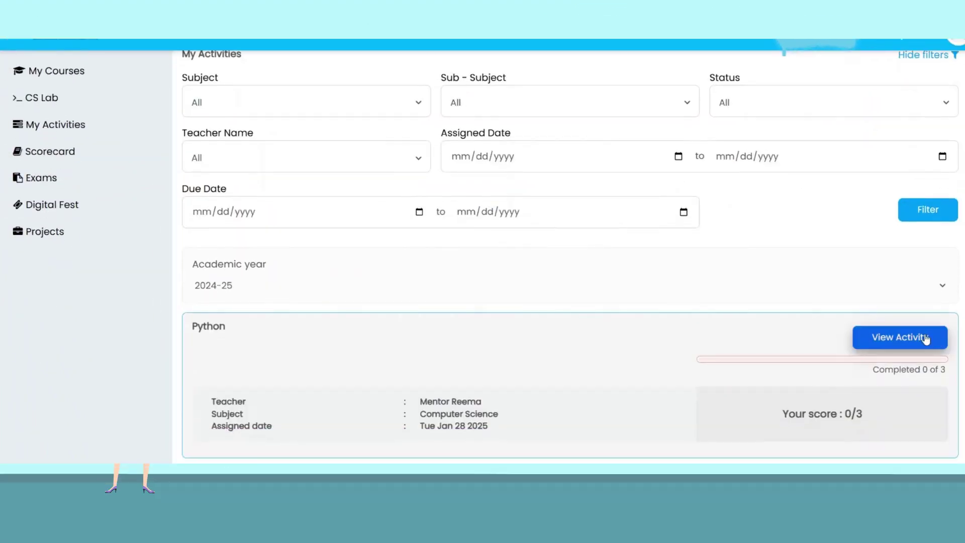
# - Expand the Python activity and scroll through its print and matching questions
pyautogui.click(903, 337)
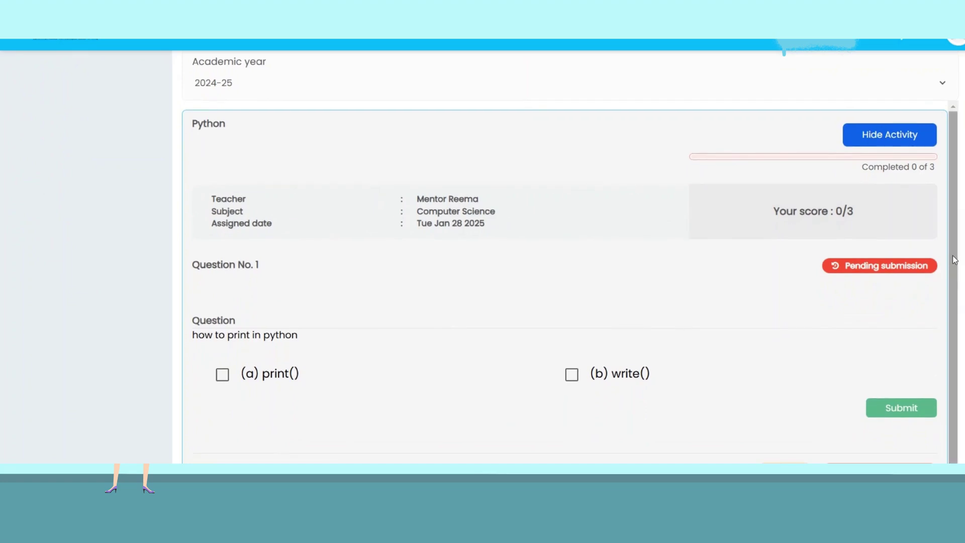
pyautogui.scroll(-1, 958, 276)
pyautogui.moveTo(958, 275); pyautogui.dragTo(963, 415)
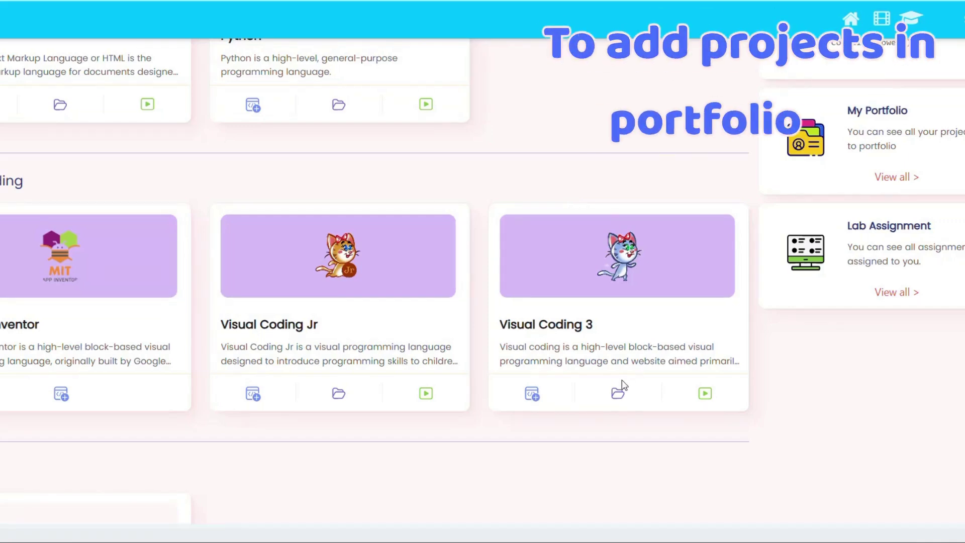
# - Add the Maze project from Visual Coding 3 My Projects to the portfolio
pyautogui.click(616, 396)
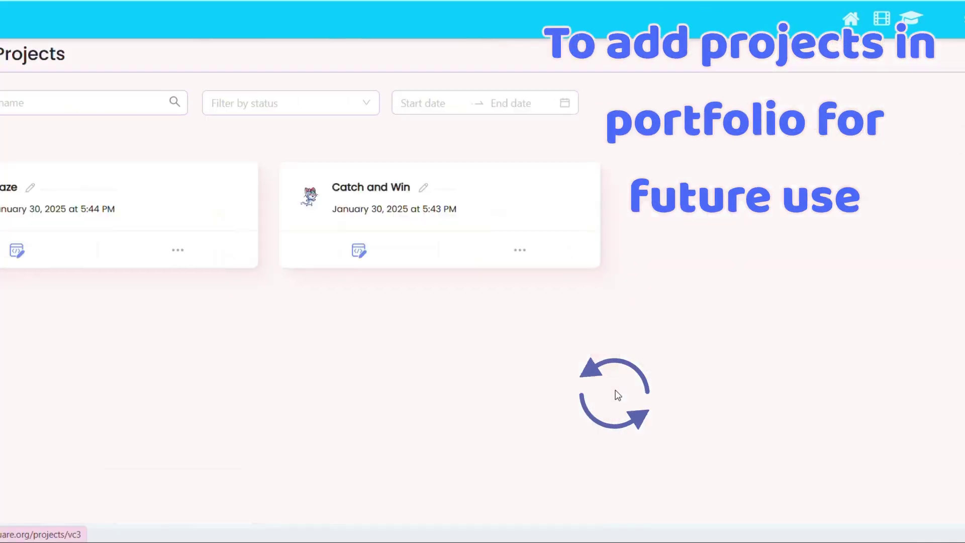
pyautogui.click(172, 262)
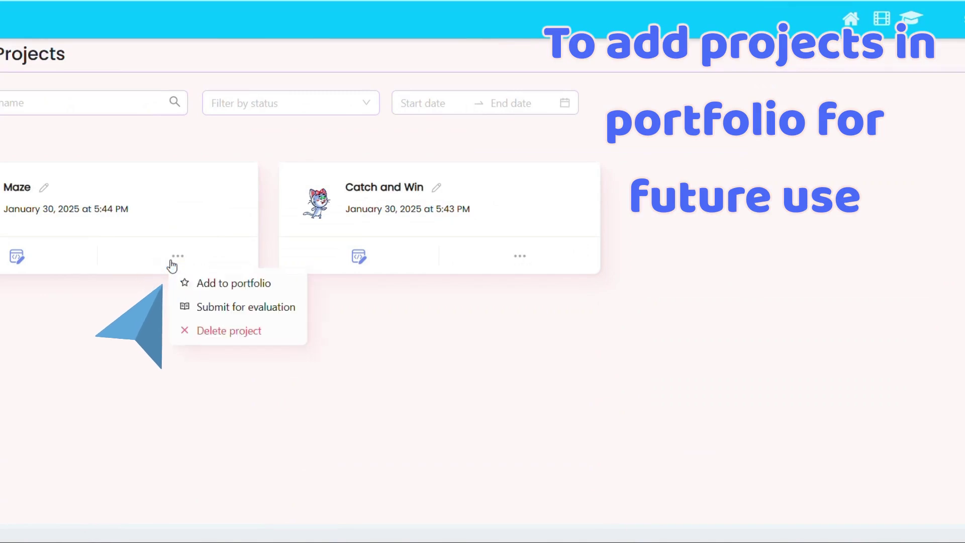
pyautogui.click(194, 283)
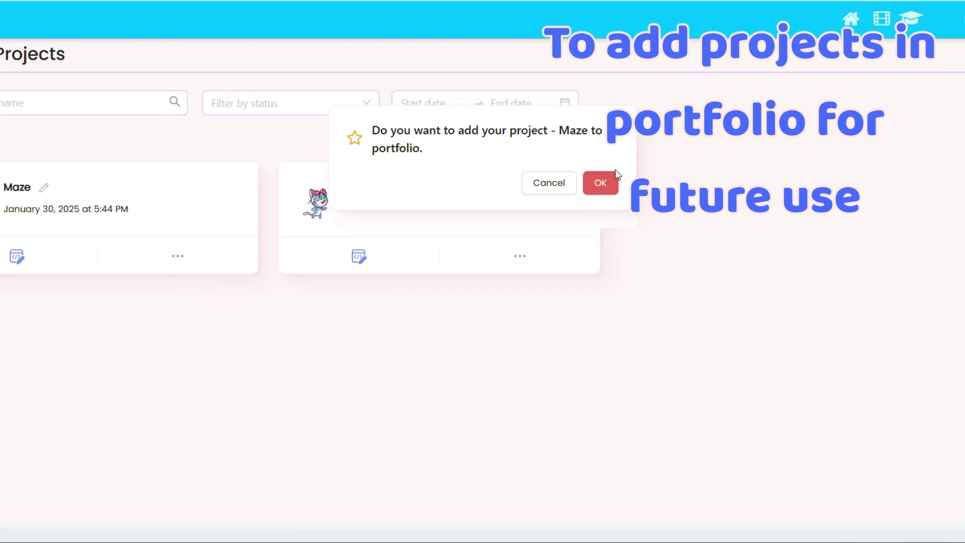
pyautogui.click(610, 184)
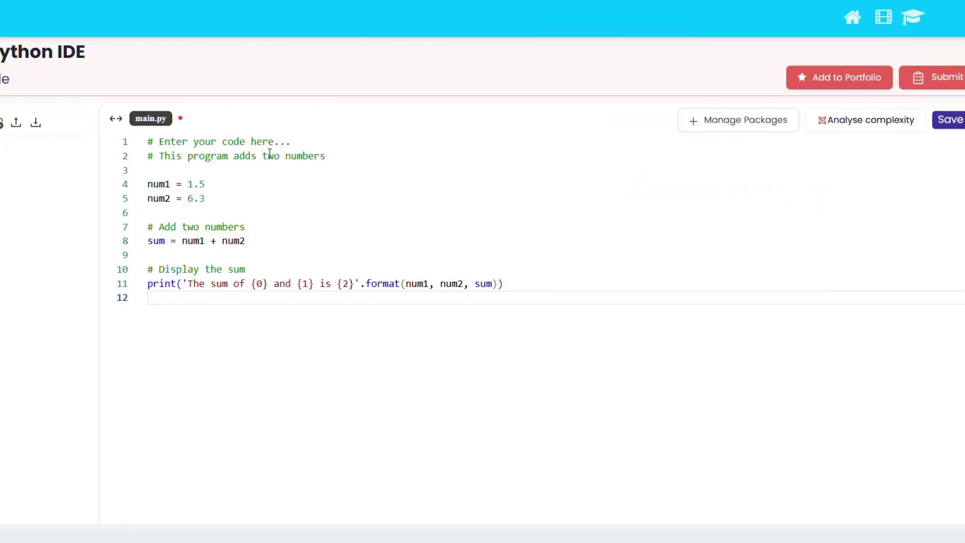
# - Save the 'sample' two-number sum program, add it to the portfolio, and view portfolio projects
pyautogui.click(955, 122)
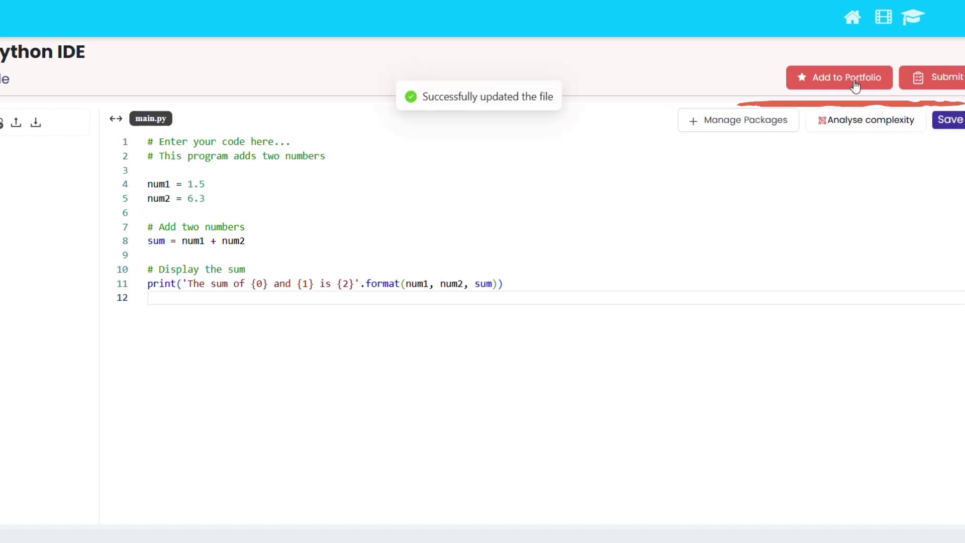
pyautogui.click(829, 80)
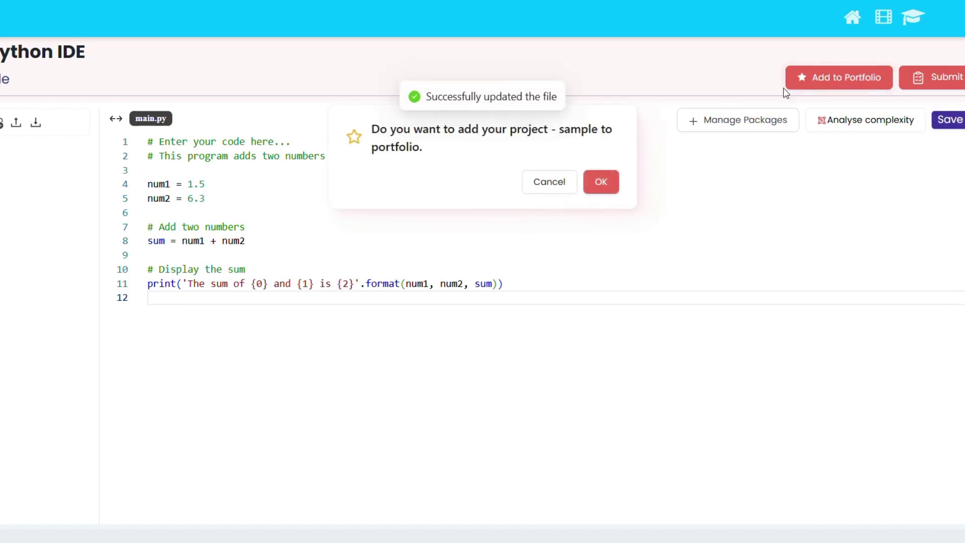
pyautogui.click(614, 186)
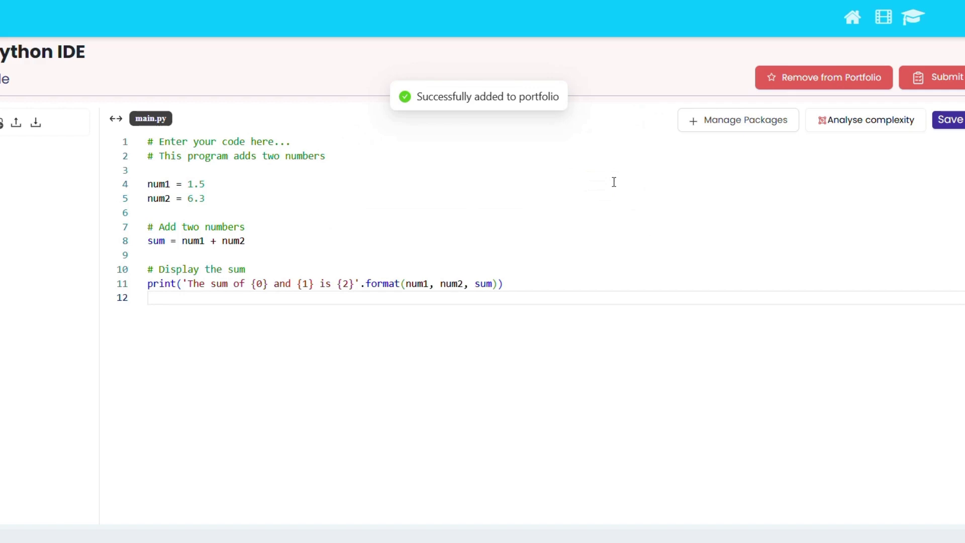
pyautogui.click(884, 25)
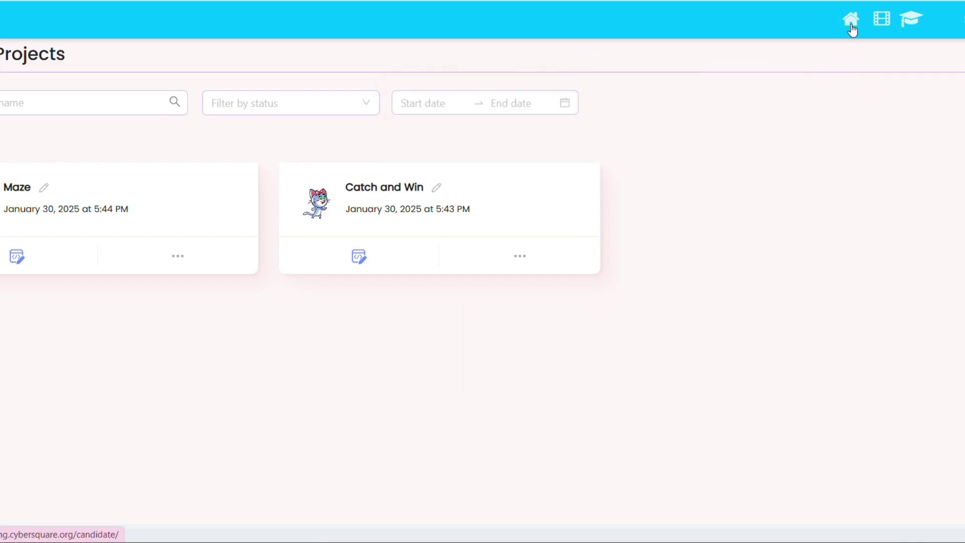
# - Go back to the home dashboard with News & Events and Course Progress
pyautogui.click(851, 22)
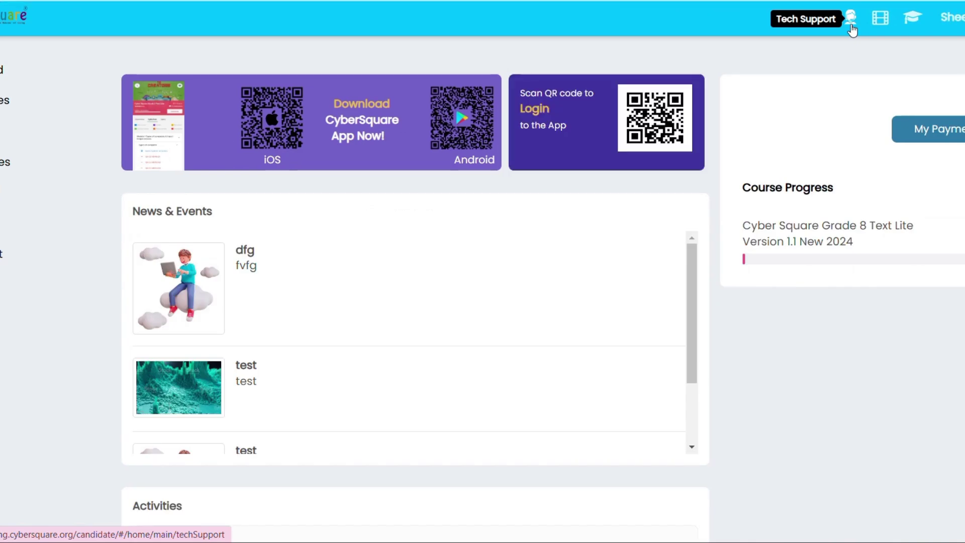